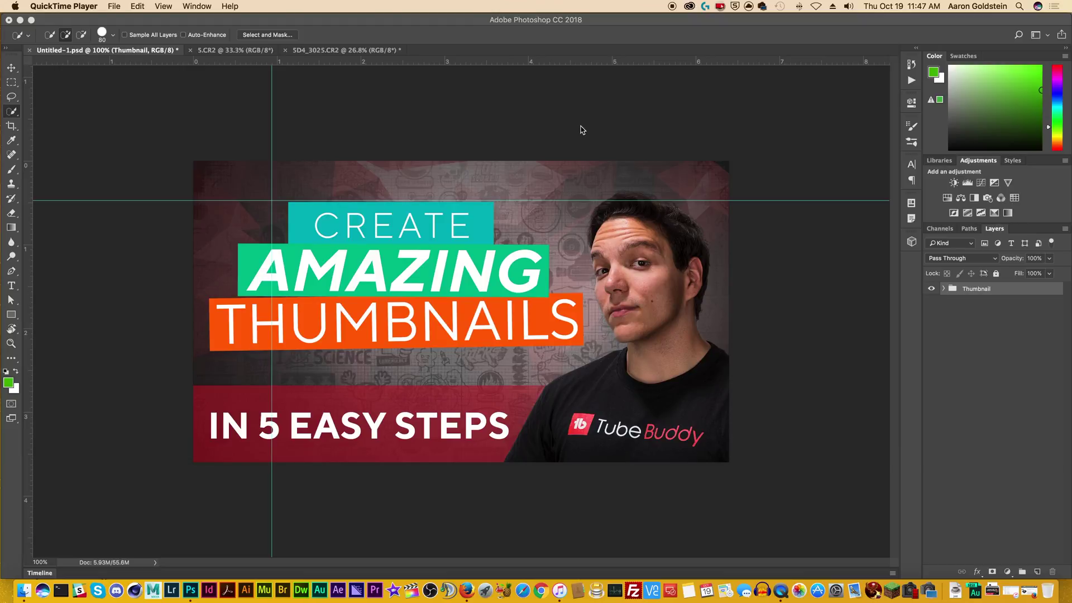
- Bring Photoshop forward and switch to the 5.CR2 studio portrait document
click(229, 51)
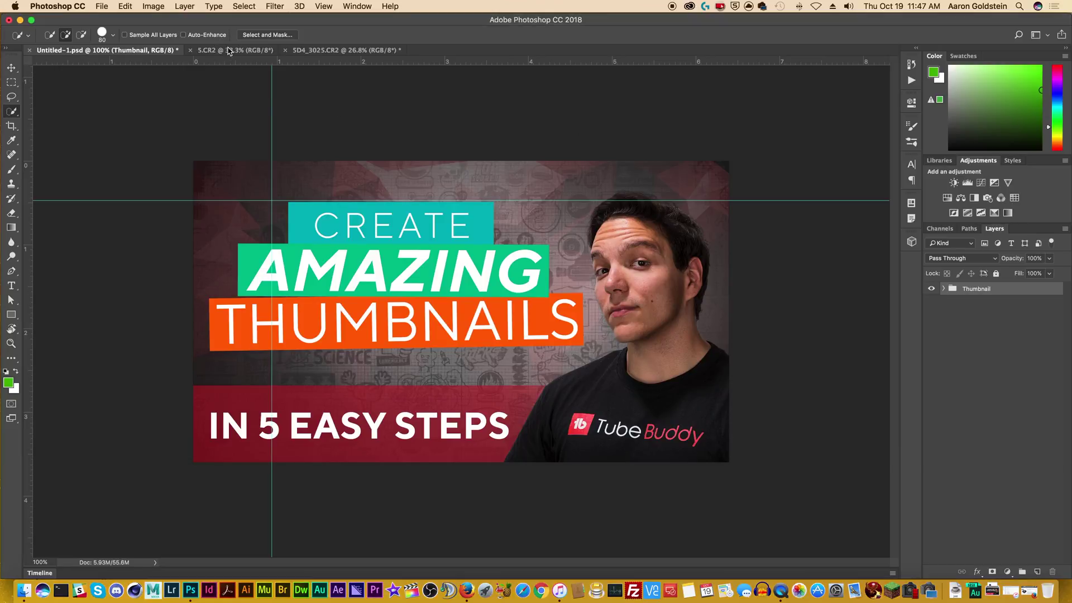
click(229, 51)
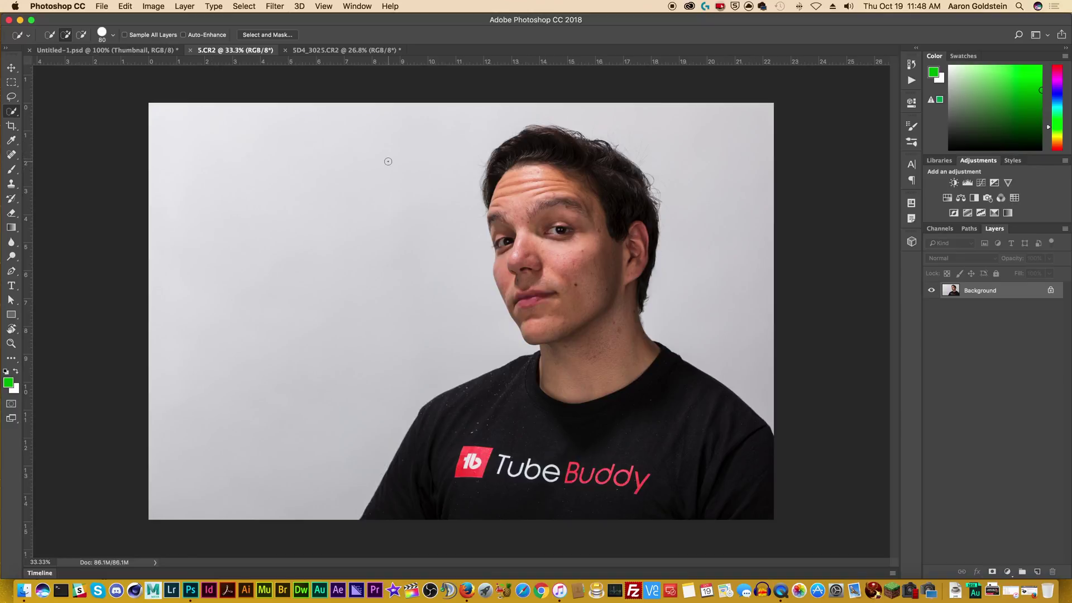
- Select the plain light background around the man with a slightly larger Quick Selection brush
key(bracketright)
key(bracketright)
key(bracketright)
key(bracketright)
key(bracketright)
key(bracketright)
key(bracketright)
key(bracketright)
key(bracketright)
key(bracketright)
key(bracketright)
key(bracketright)
key(bracketright)
click(317, 385)
mouse_move(407, 127)
mouse_down()
mouse_move(482, 86)
mouse_move(539, 76)
mouse_move(651, 77)
mouse_move(714, 101)
mouse_up()
- Invert the selection so it covers the man instead of the background
key(super+shift+i)
click(244, 7)
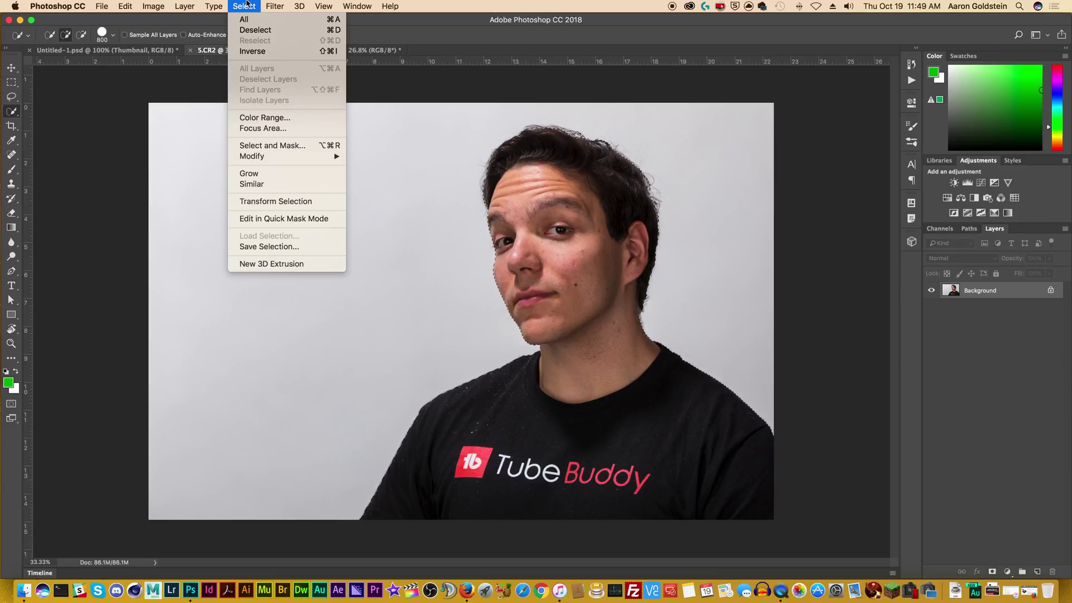
click(326, 52)
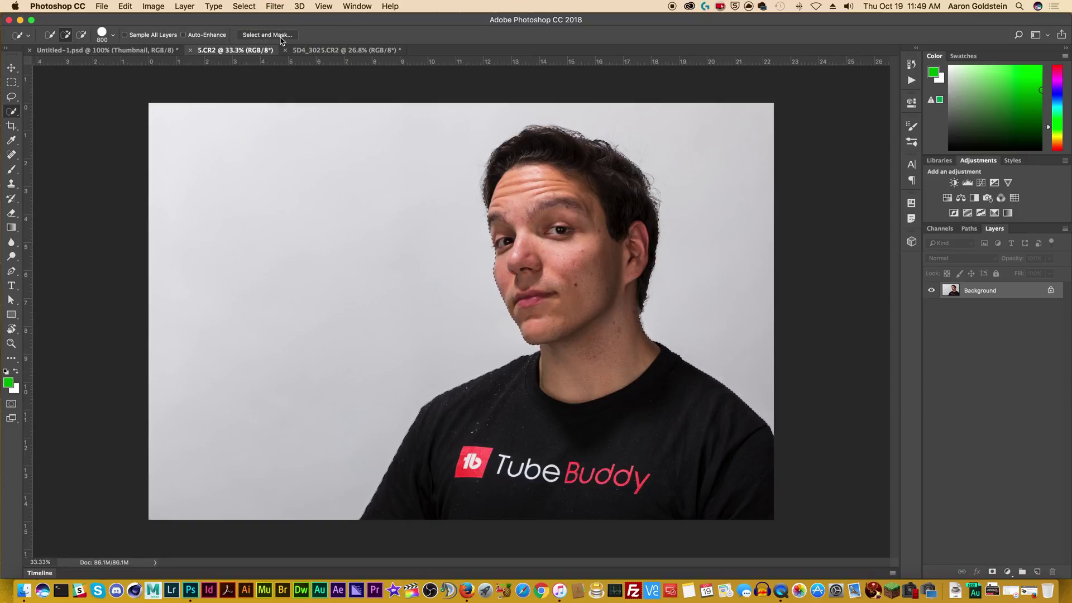
- Refine the selection in Select and Mask, previewing on black at 100% opacity
click(273, 34)
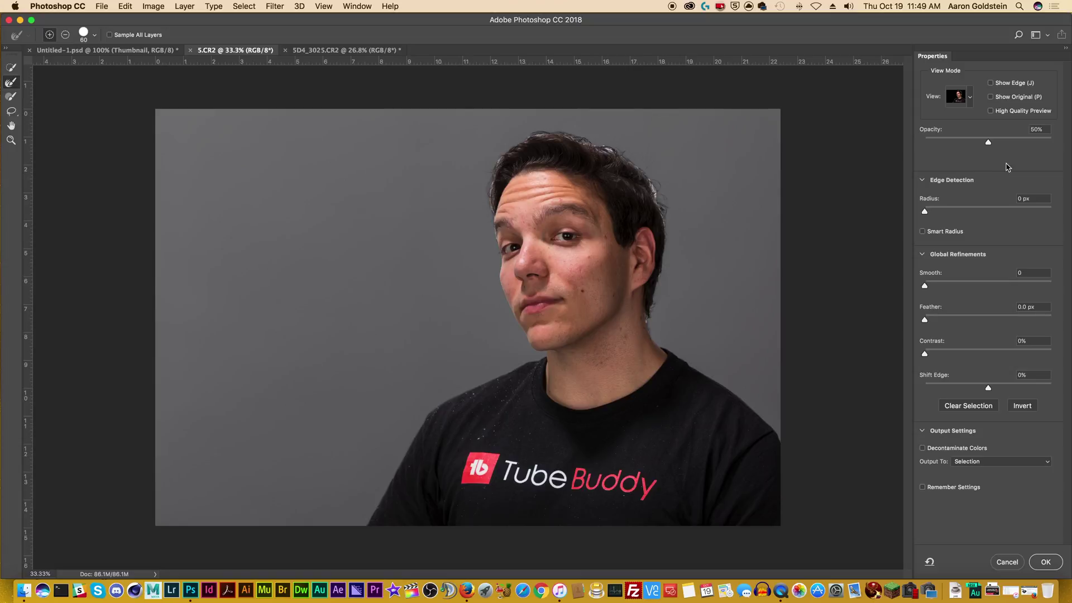
drag(1010, 143, 1064, 143)
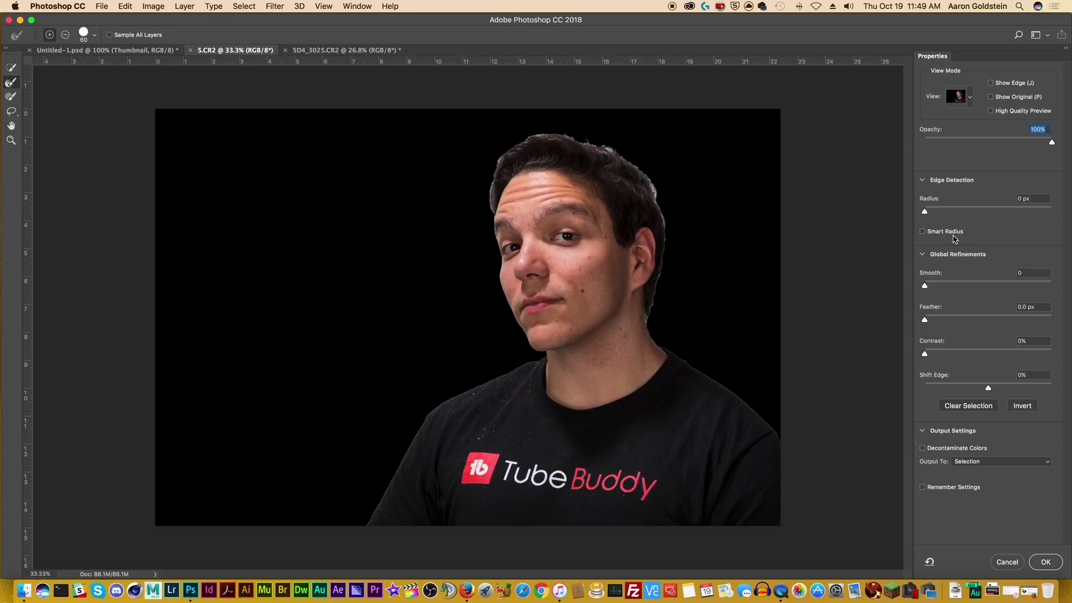
- Enable Smart Radius at 3 px, turn on Decontaminate Colors, and output to New Layer with Layer Mask
click(924, 233)
click(948, 211)
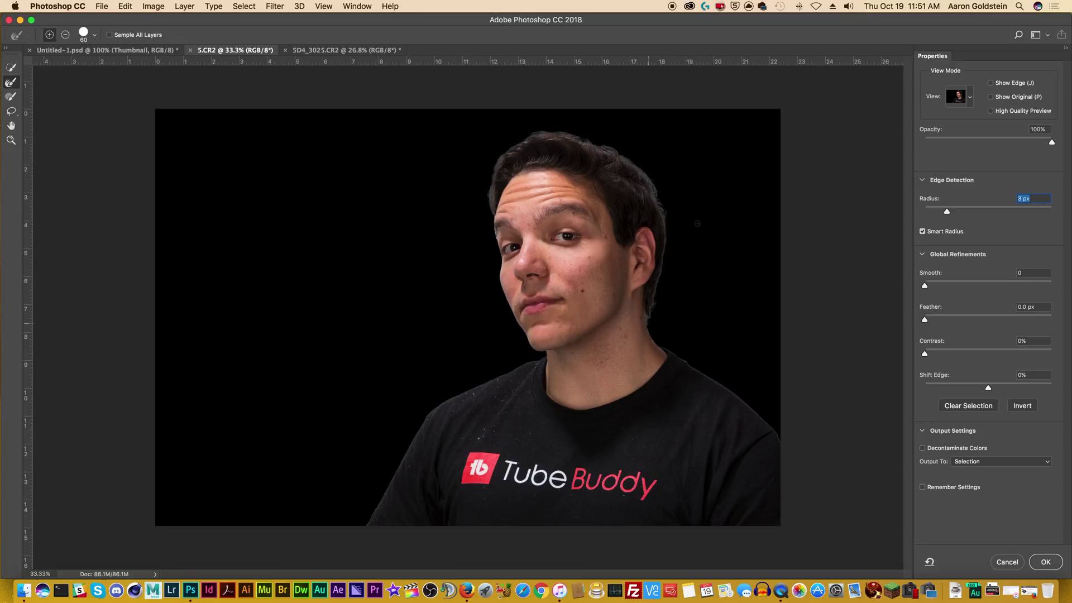
click(924, 450)
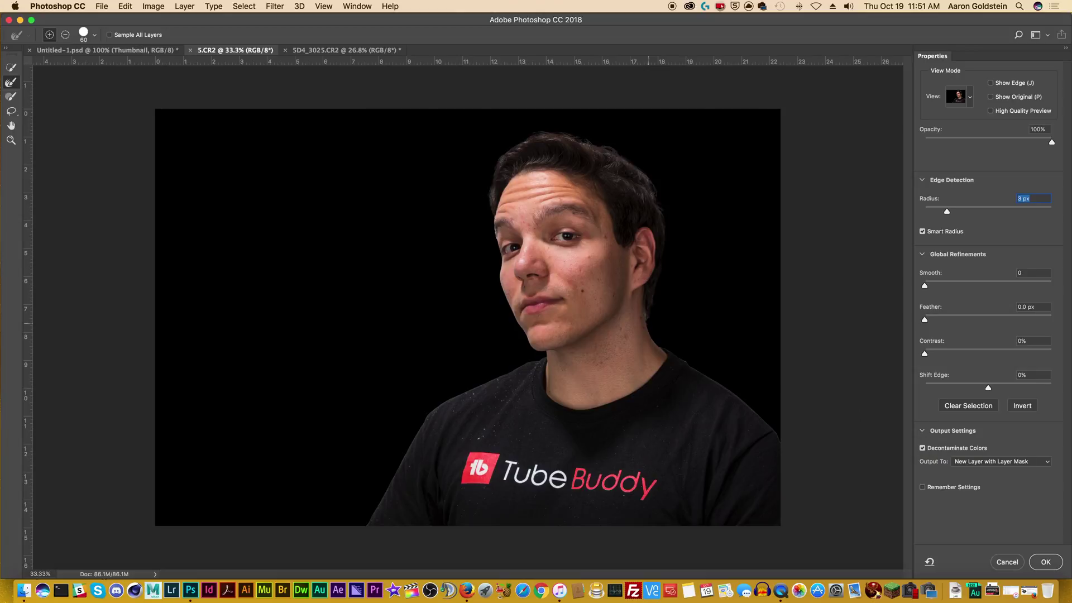
- Confirm Select and Mask to create the masked Background copy layer, then switch documents
click(1036, 562)
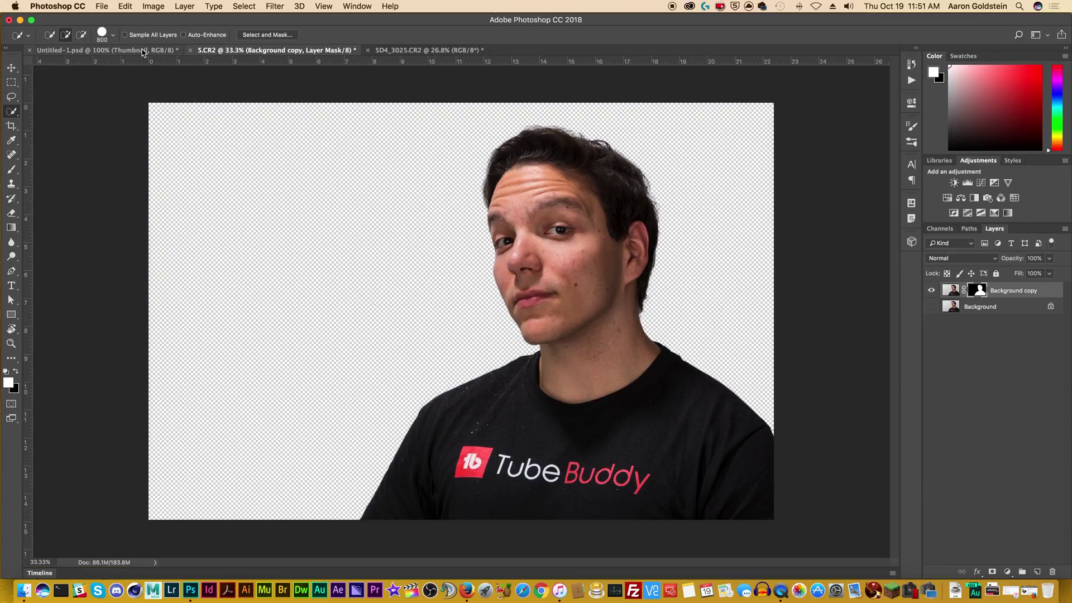
click(106, 50)
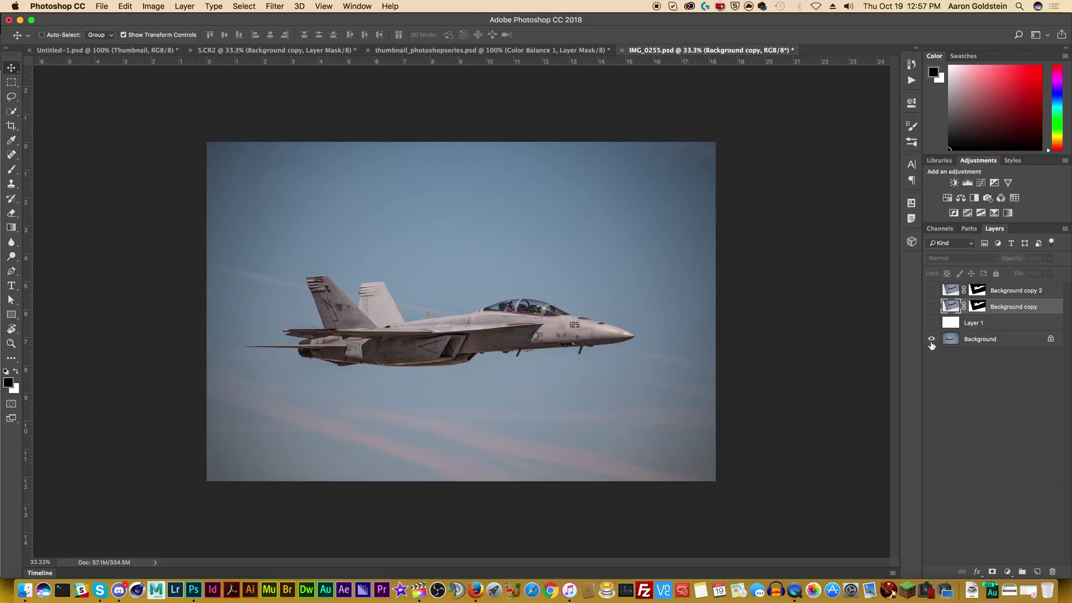
- Hide the Background layer, show the masked Background copy, then switch to thumbnail_photoshopseries.psd
click(932, 339)
click(932, 307)
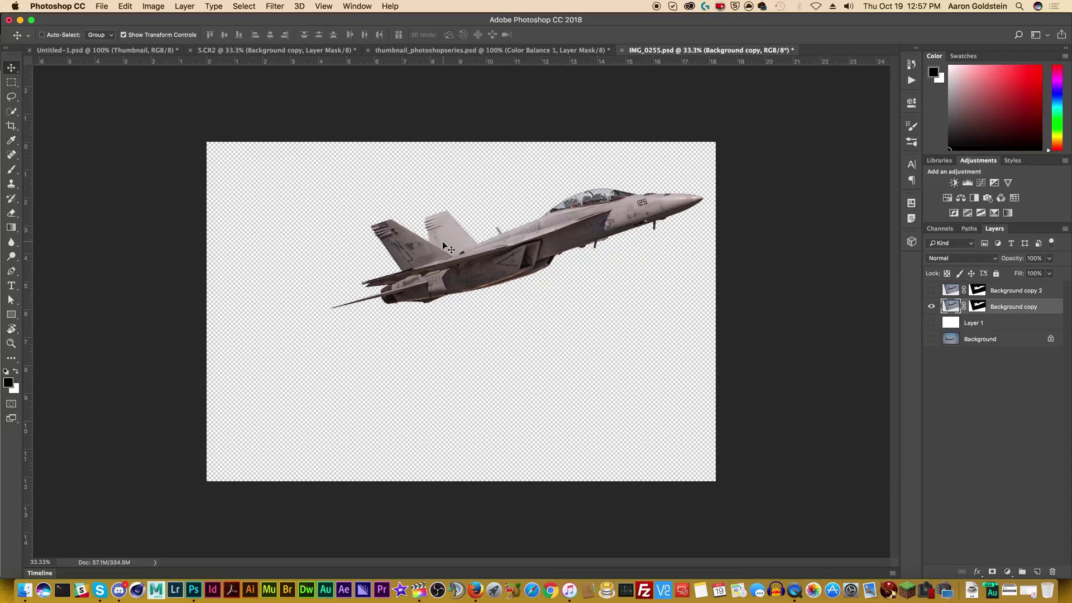
click(550, 50)
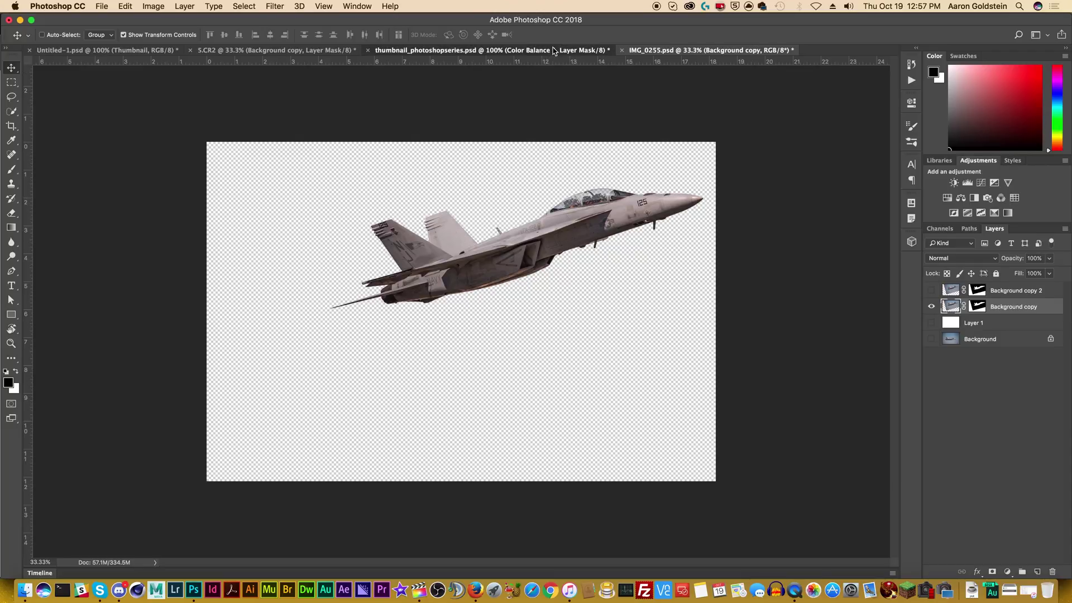